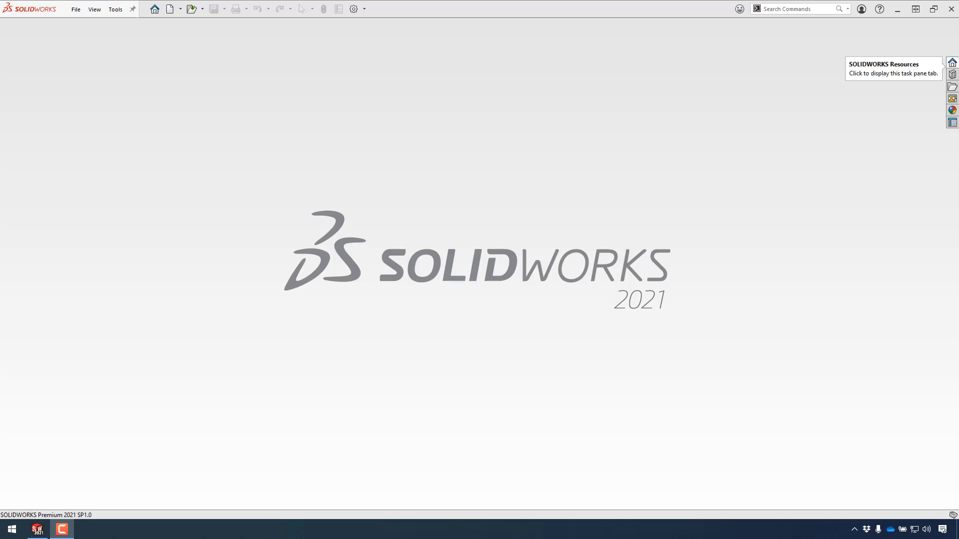
- Launch SOLIDWORKS Rx from a Windows Start search for 'rx'
click(952, 62)
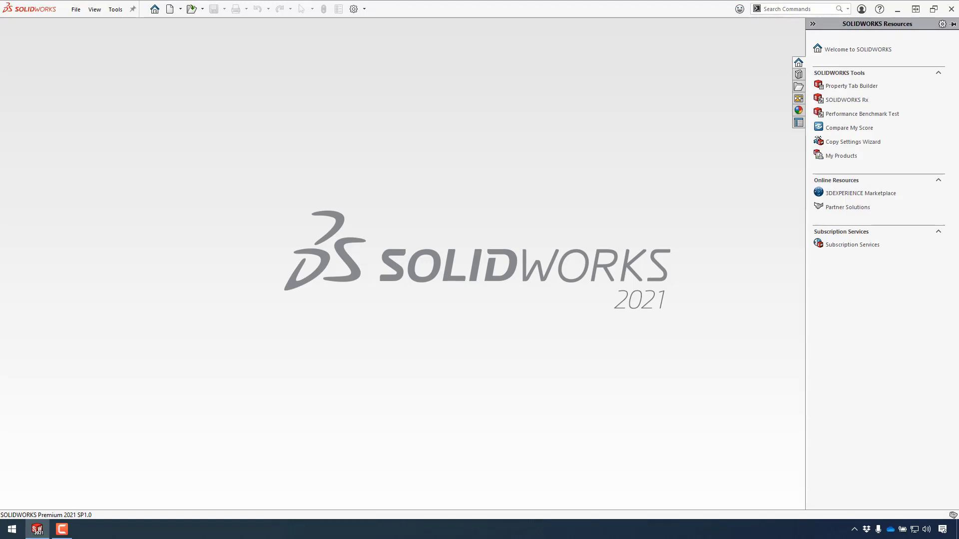
key(super)
text(rx)
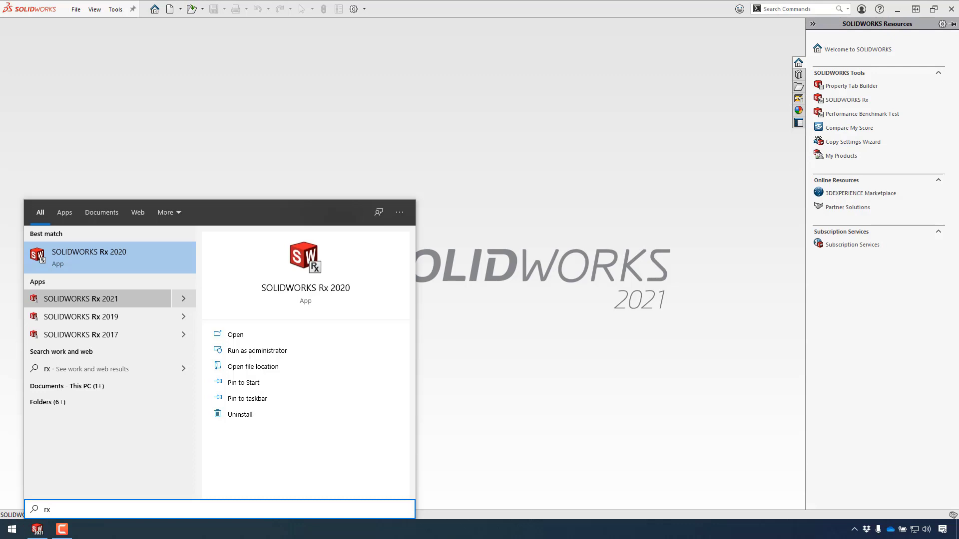
key(Return)
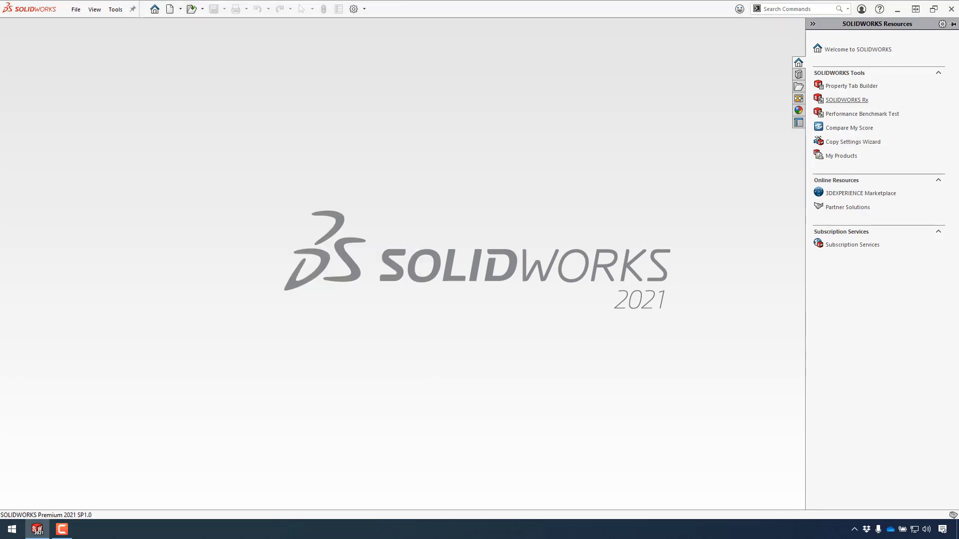
key(super)
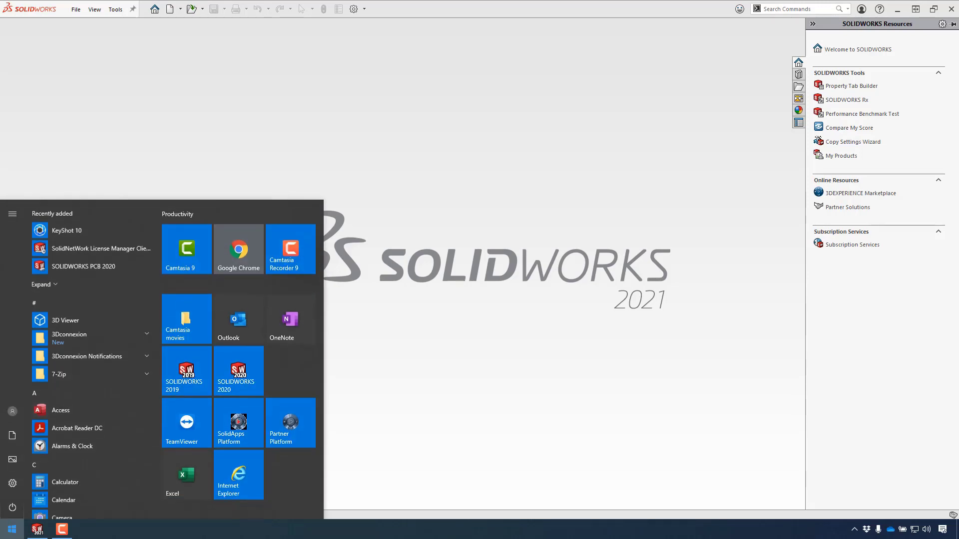
text(rx)
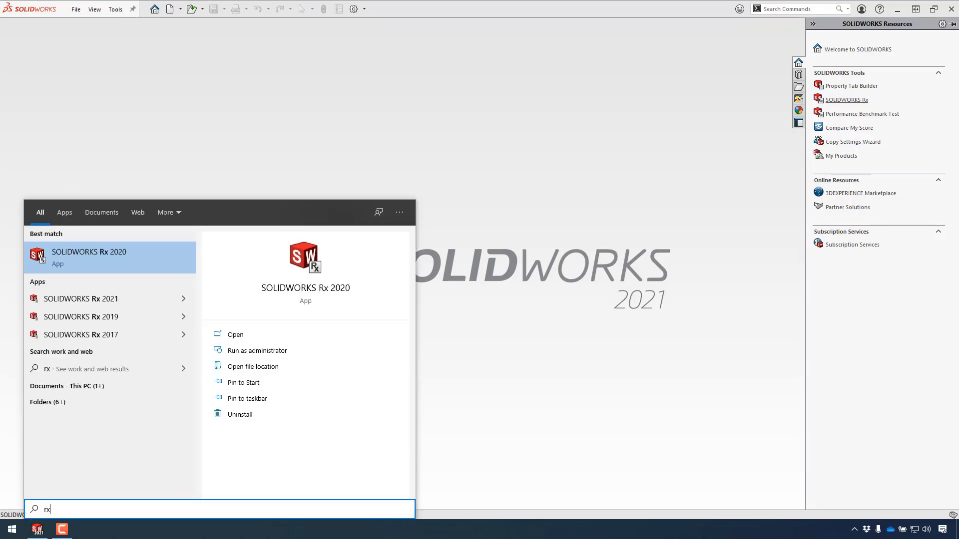
key(Return)
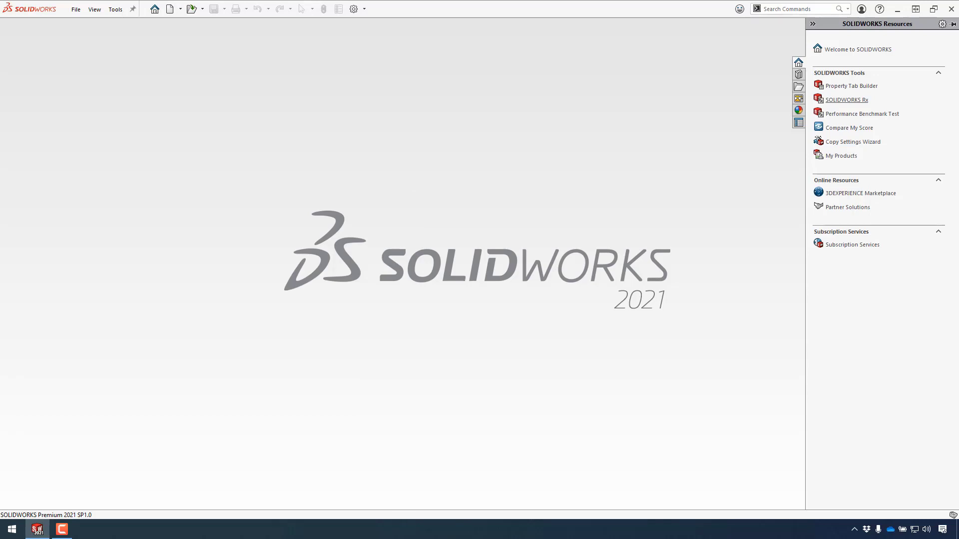
- Review the Diagnostics results, including the red graphics card and driver error
click(847, 100)
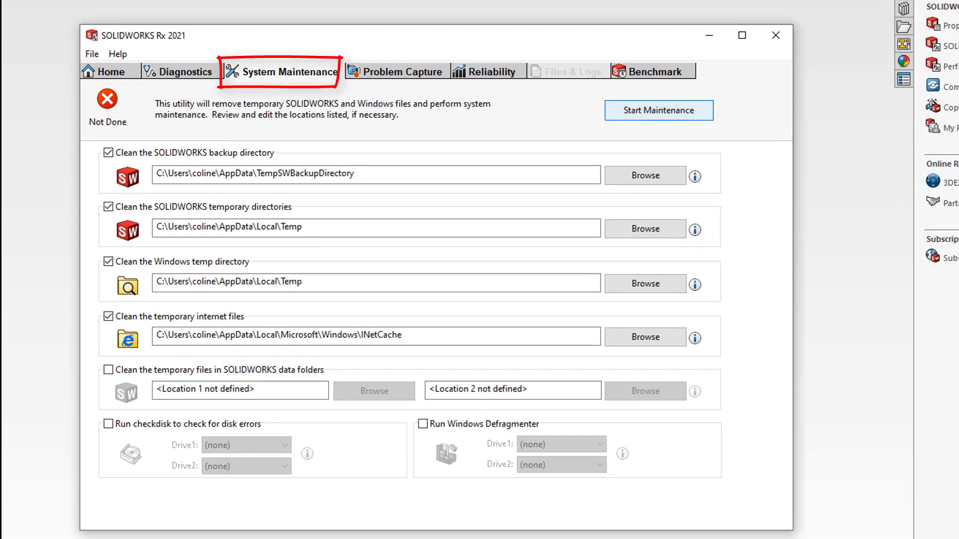
- Run maintenance Now on the backup, temporary and internet cache folders, then close the Done status report
click(658, 111)
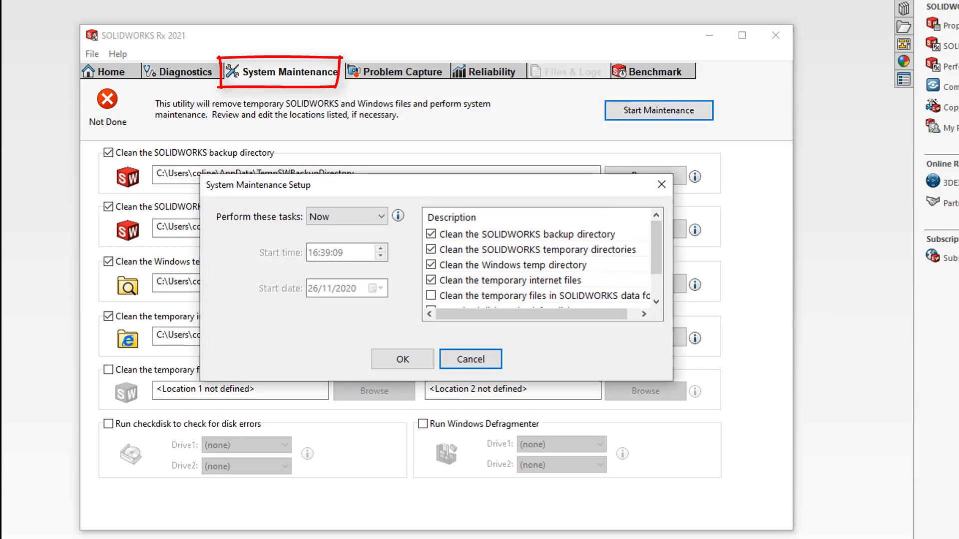
click(346, 217)
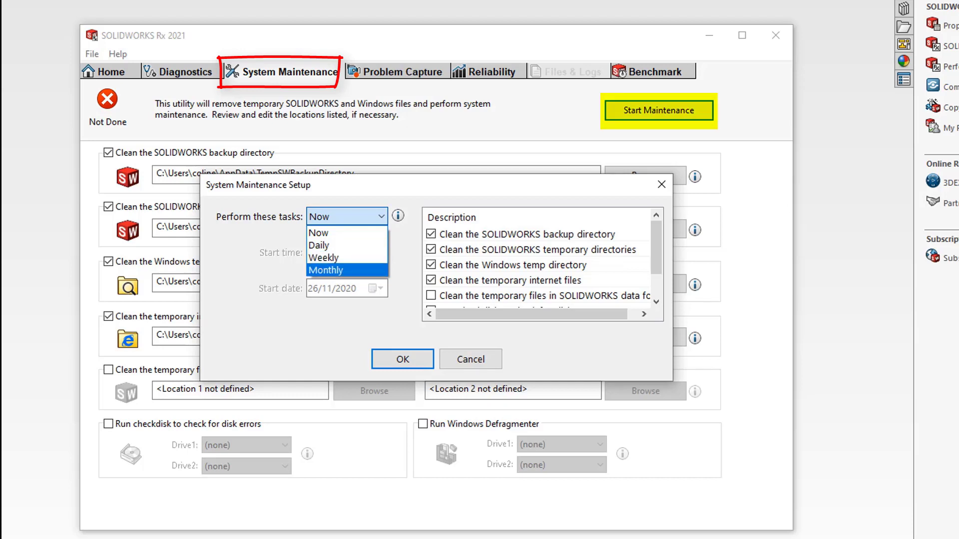
key(Up)
key(Up)
key(Up)
key(Return)
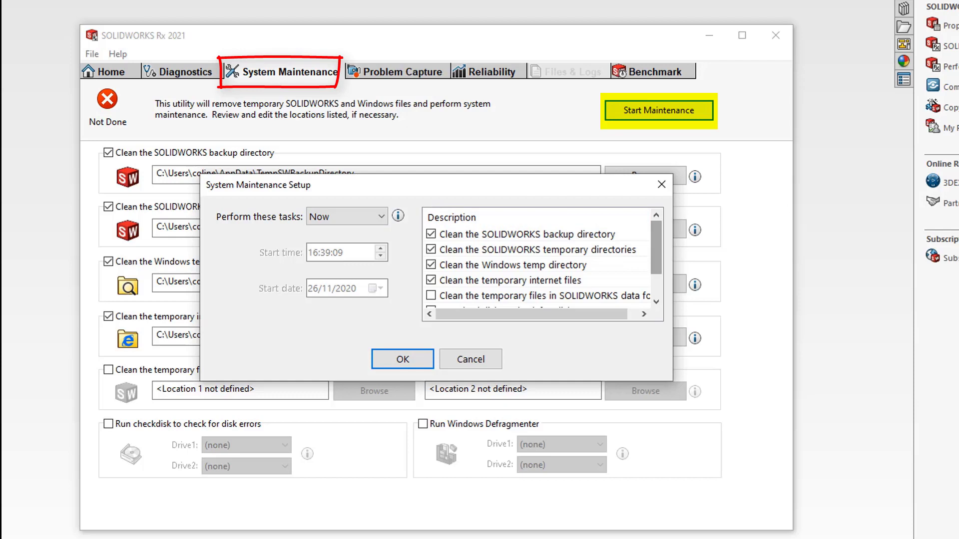
scroll(539, 264, down, 2)
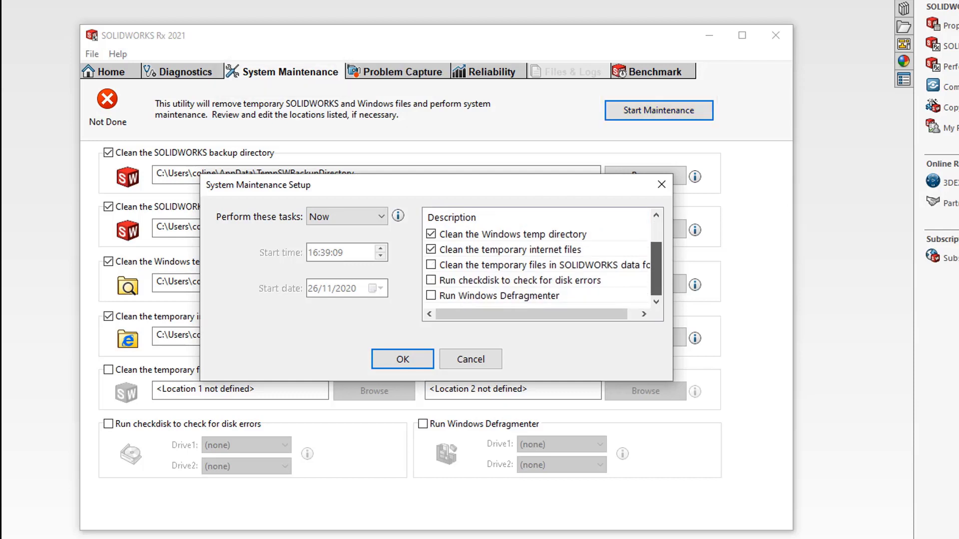
scroll(539, 265, up, 2)
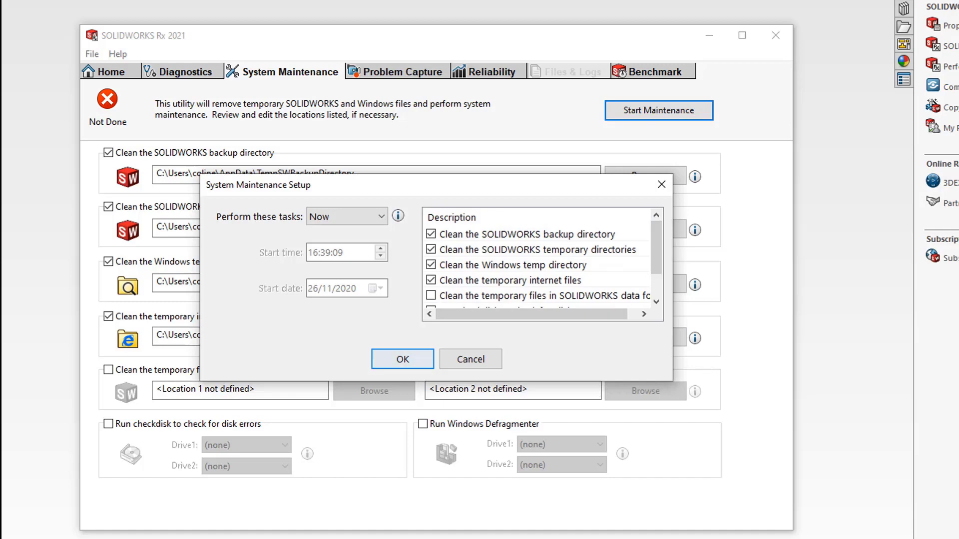
click(403, 359)
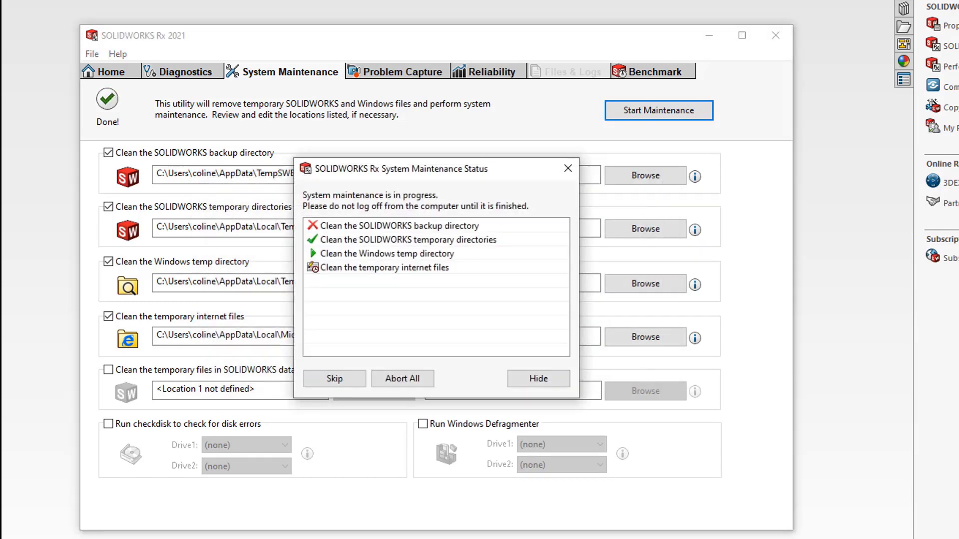
mouse_move(325, 230)
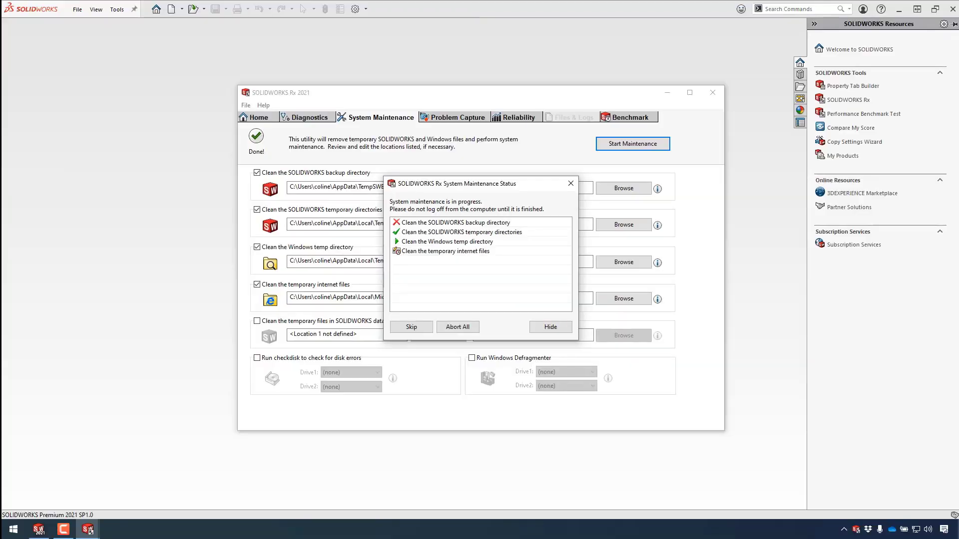
key(Return)
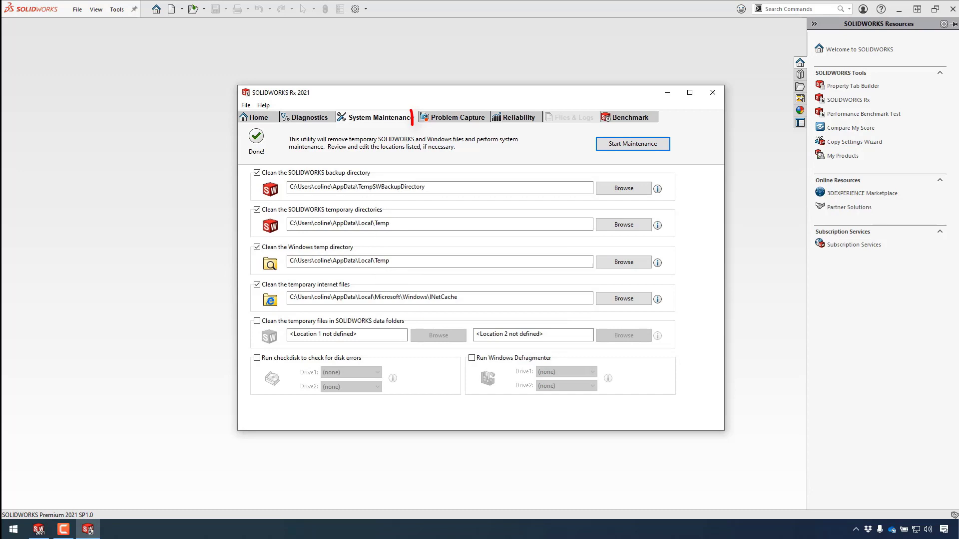
- On Problem Capture, keep Source as SOLIDWORKS and save the log package zip under its default name
click(457, 117)
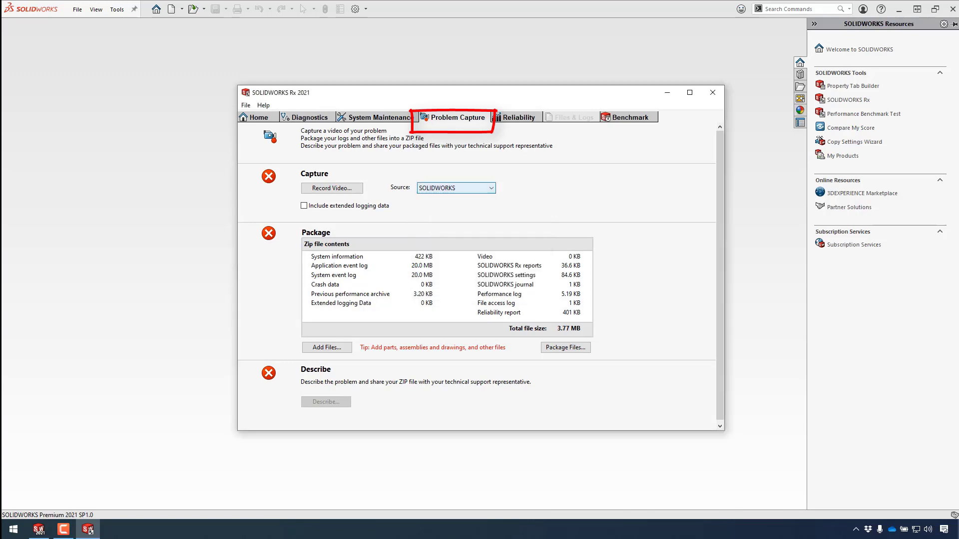
click(456, 188)
key(Down)
key(Down)
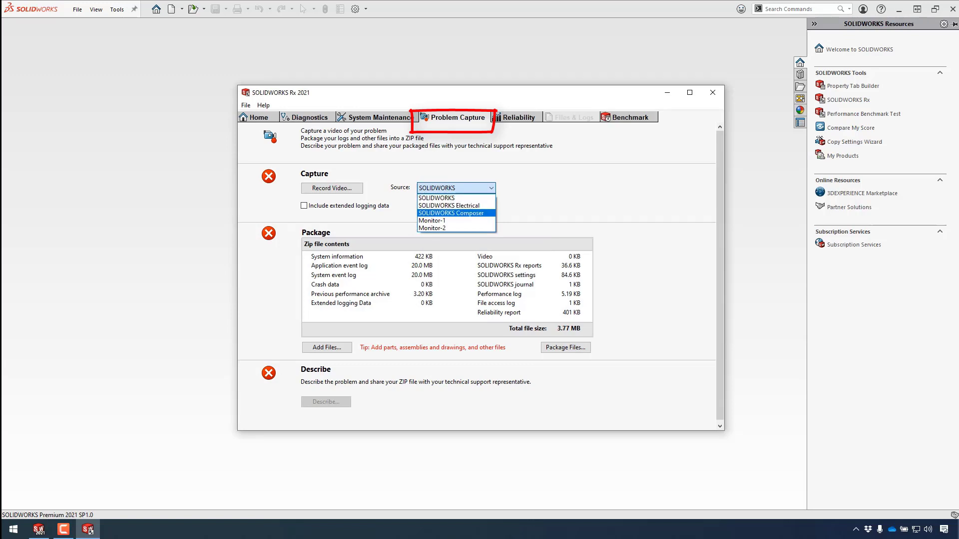
key(Down)
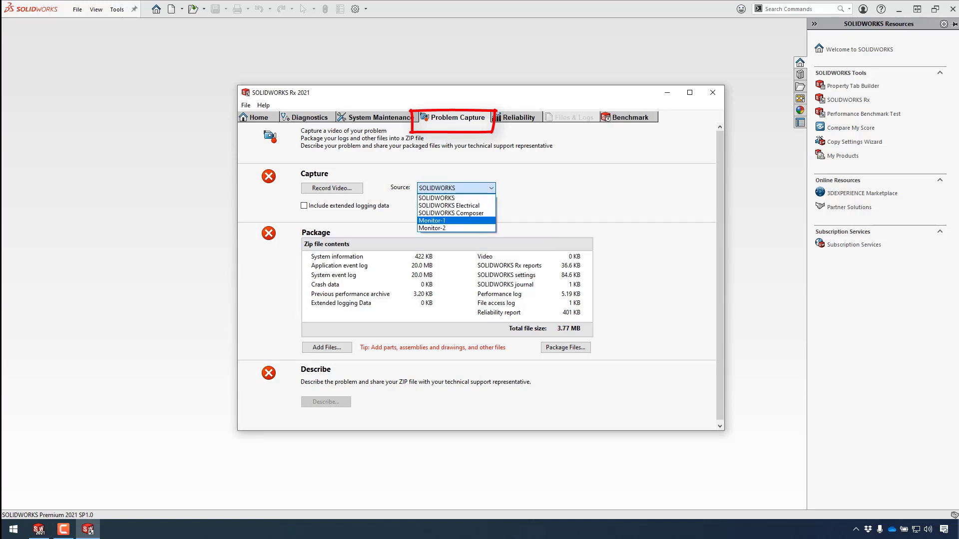
key(Down)
key(Up)
key(Up)
key(Up)
key(Up)
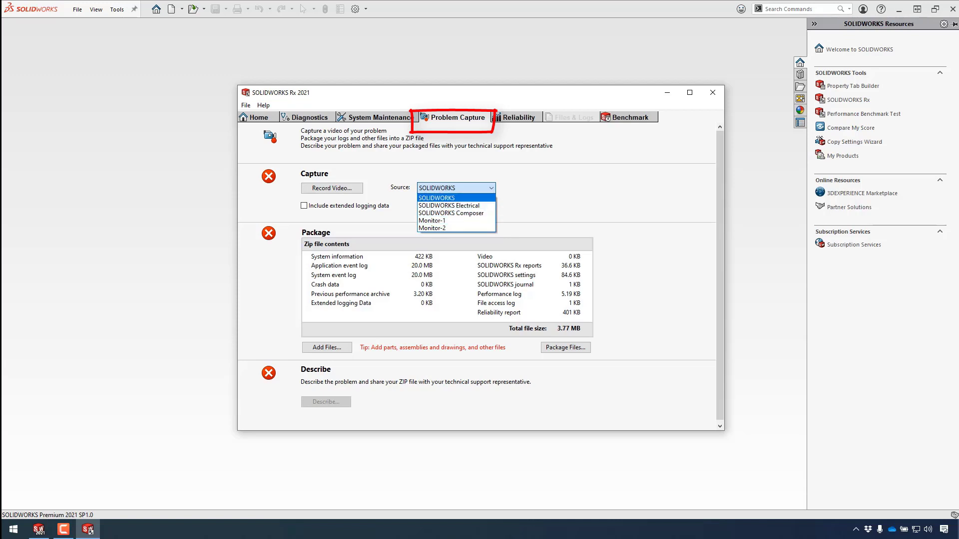
key(Return)
key(shift+Tab)
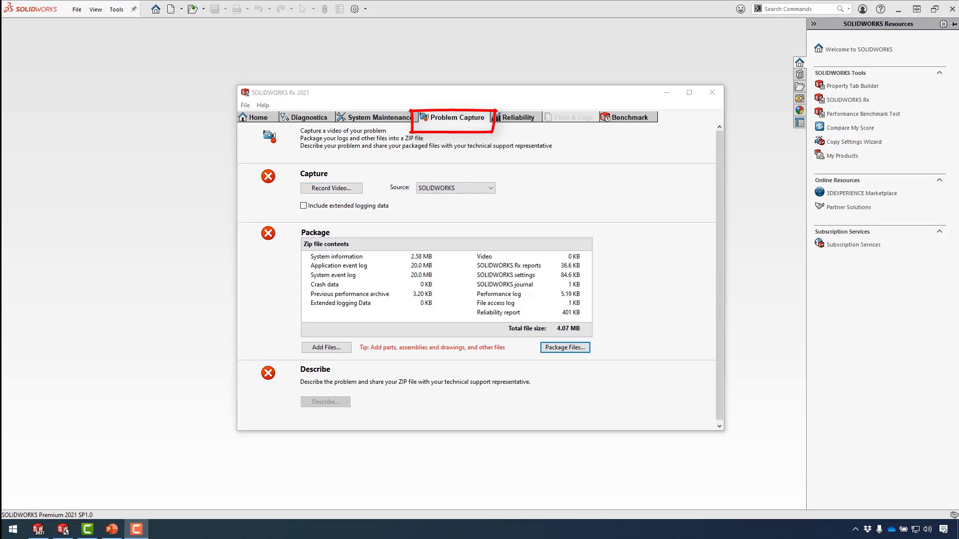
click(565, 347)
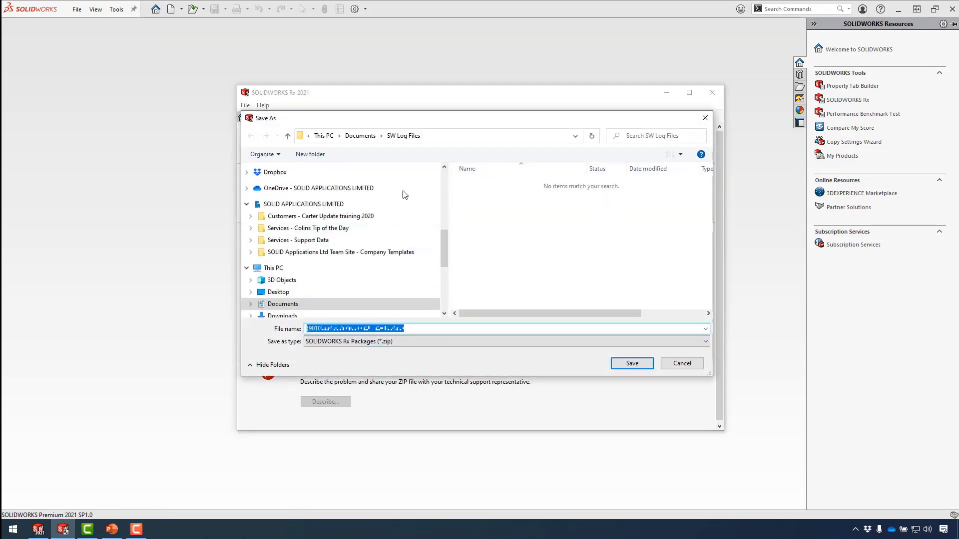
click(632, 364)
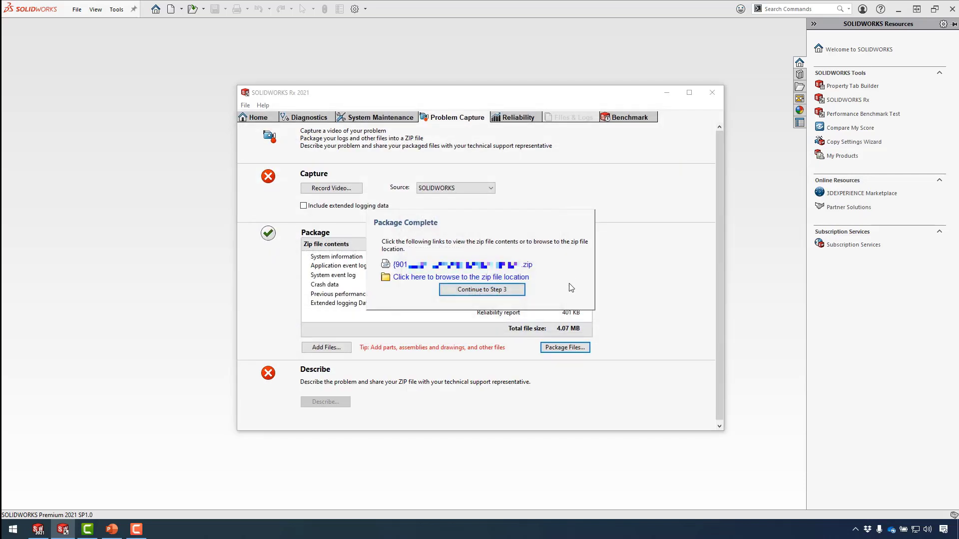
- Open the packaged zip in File Explorer and view its SystemInfo and EventLogSystem files
click(420, 278)
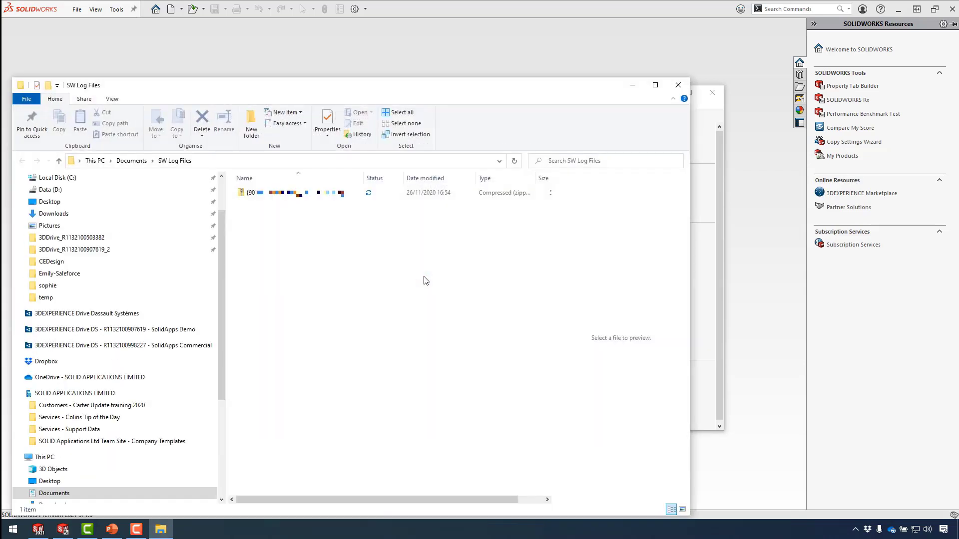
double_click(295, 197)
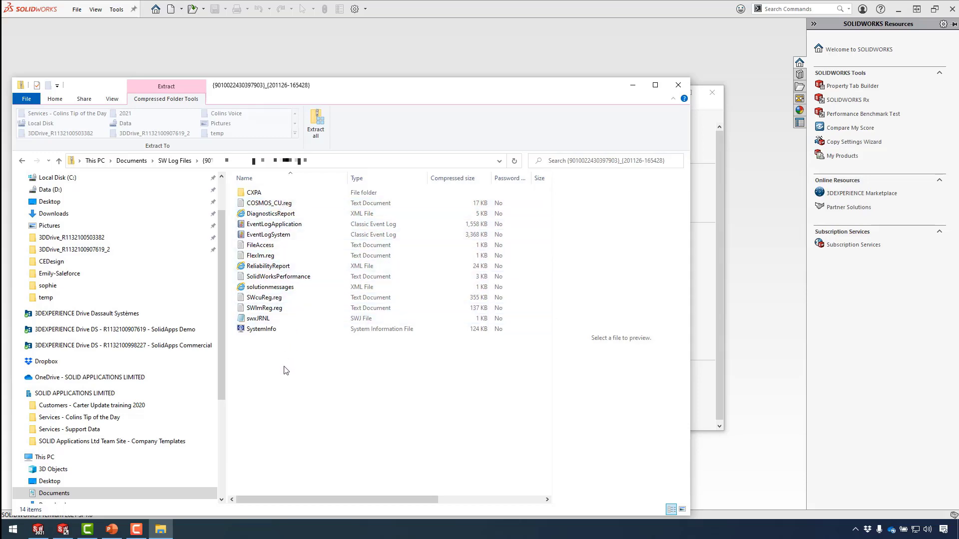
double_click(256, 329)
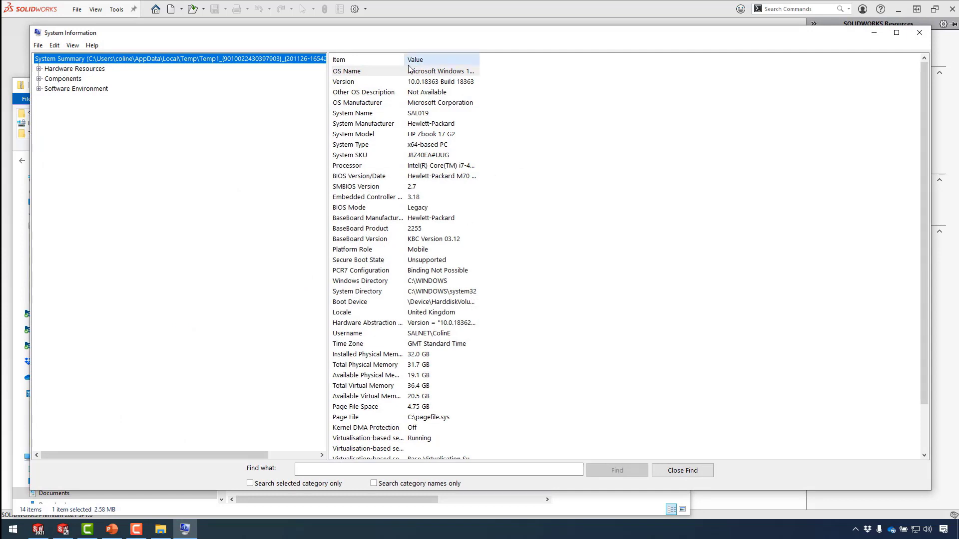
click(919, 32)
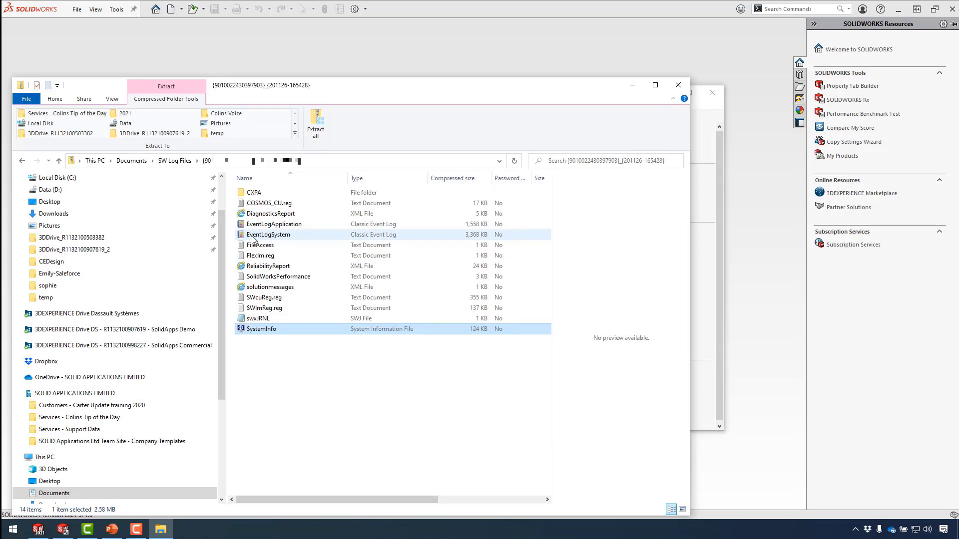
click(253, 237)
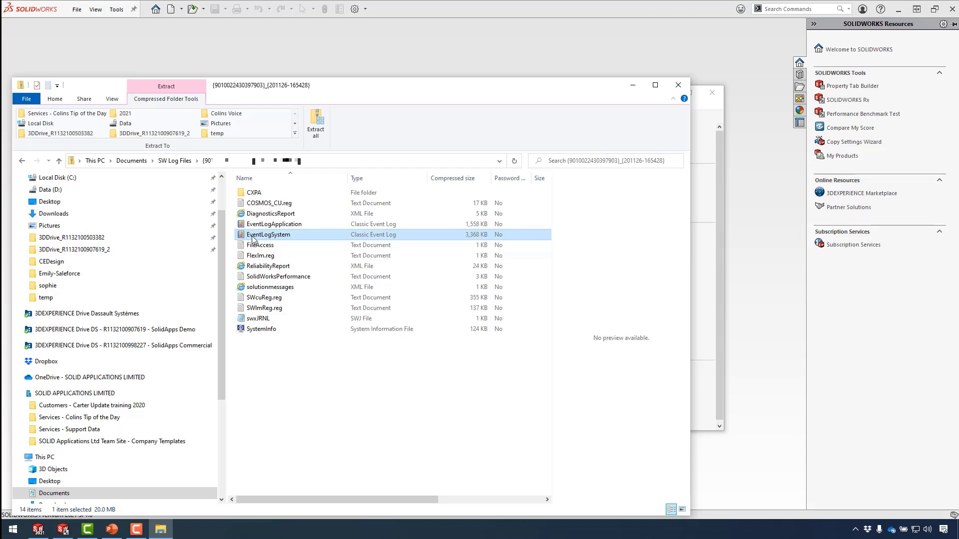
double_click(254, 238)
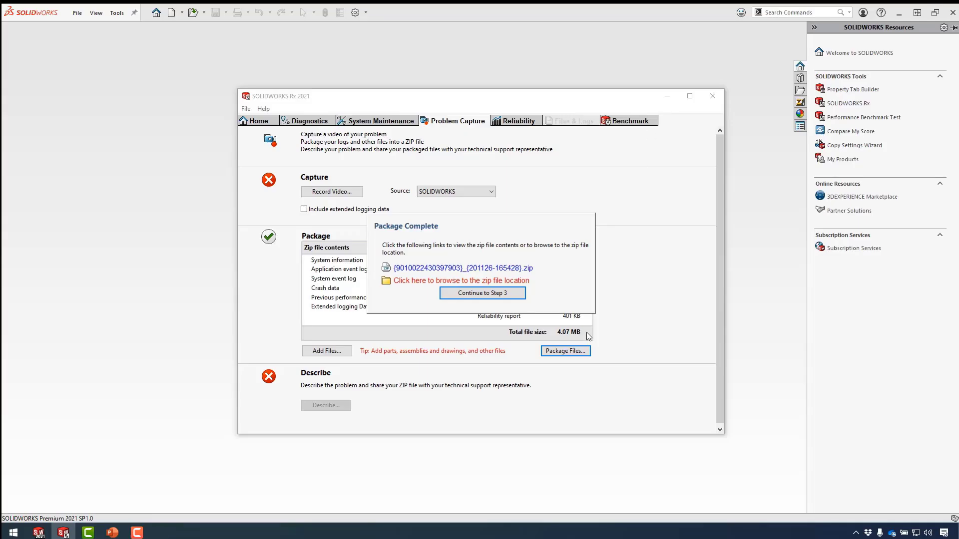
- Continue to Step 3, fill in summary 'solidworks RX', description 'problems capture' and High impact, then cancel
click(499, 298)
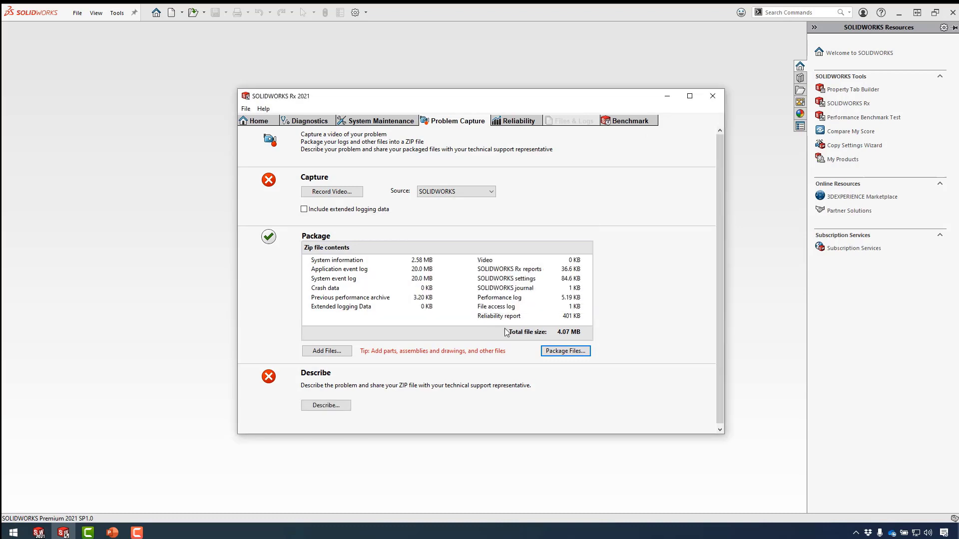
click(326, 406)
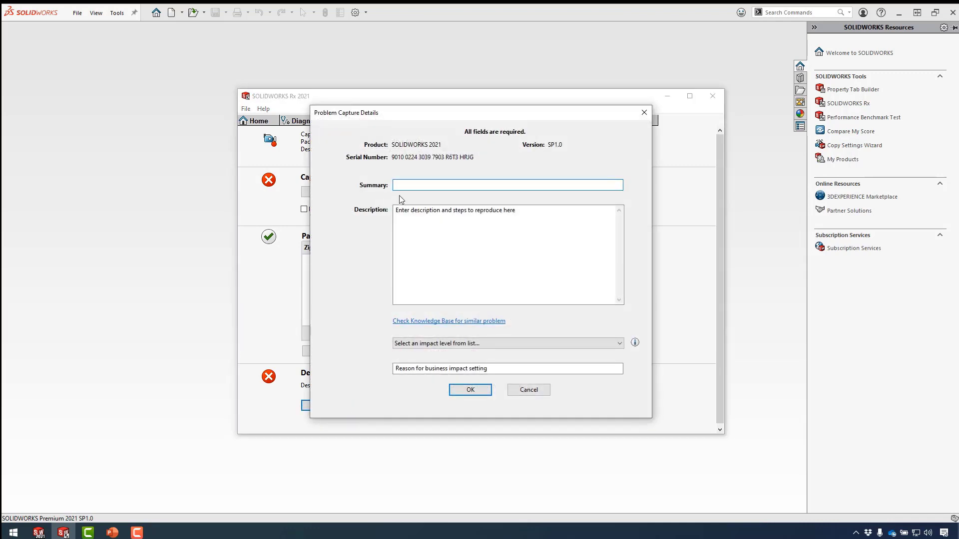
text(solidworks RX)
click(434, 209)
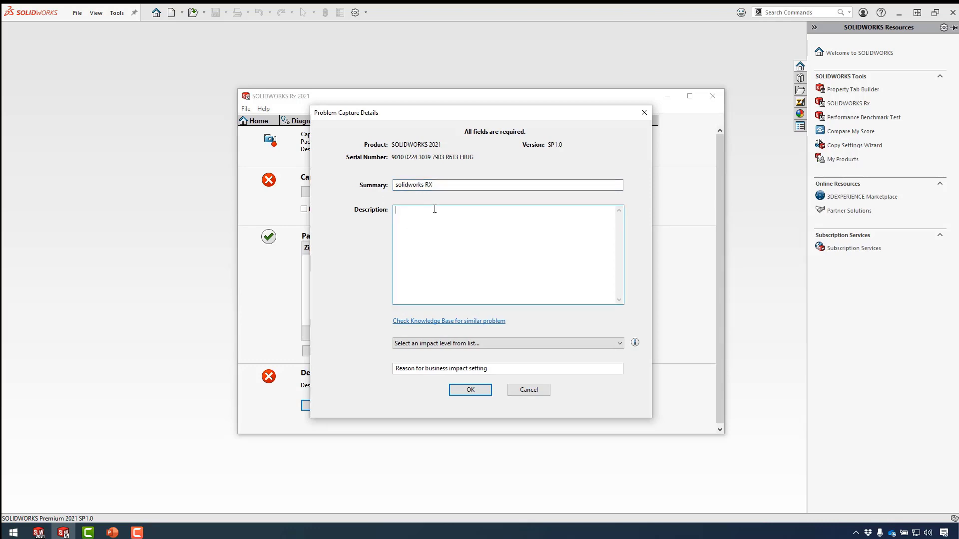
text(problems capture)
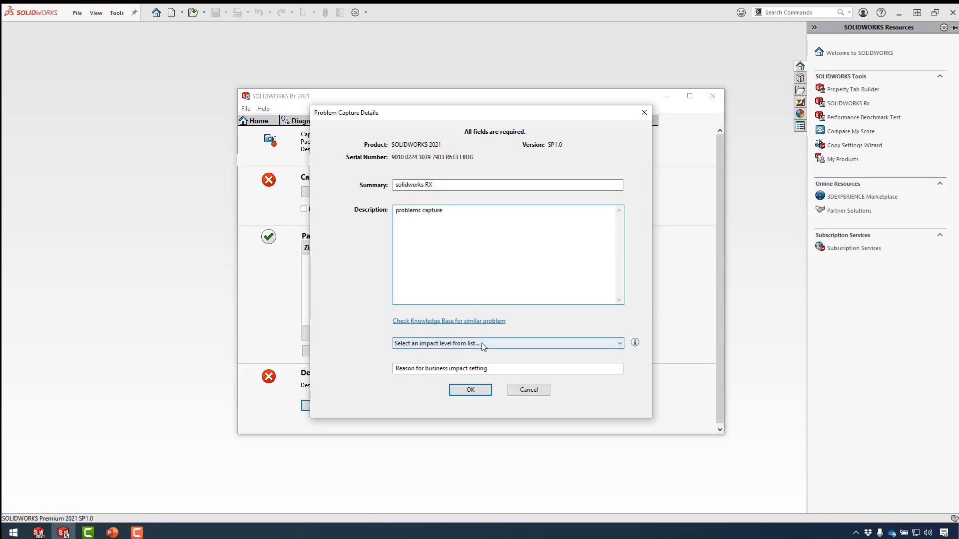
click(483, 345)
click(482, 365)
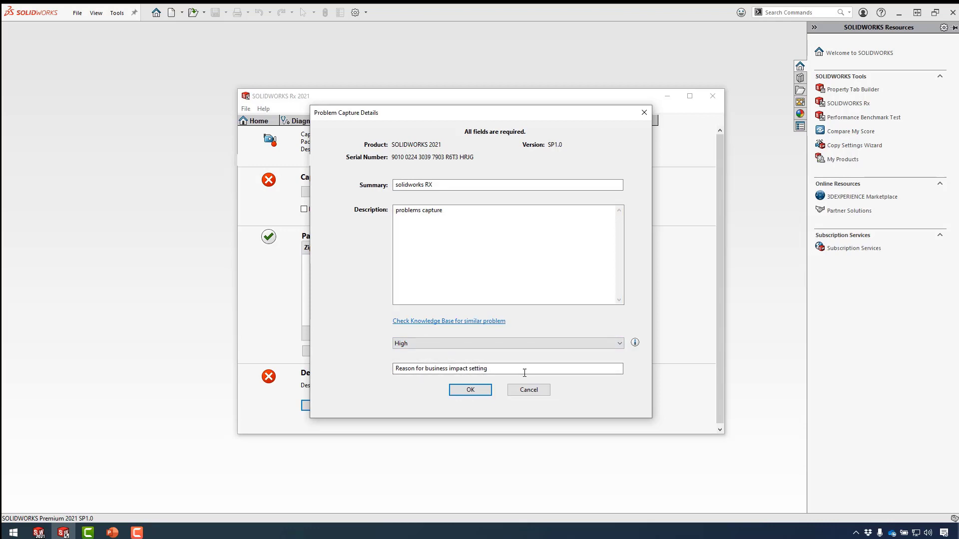
click(525, 390)
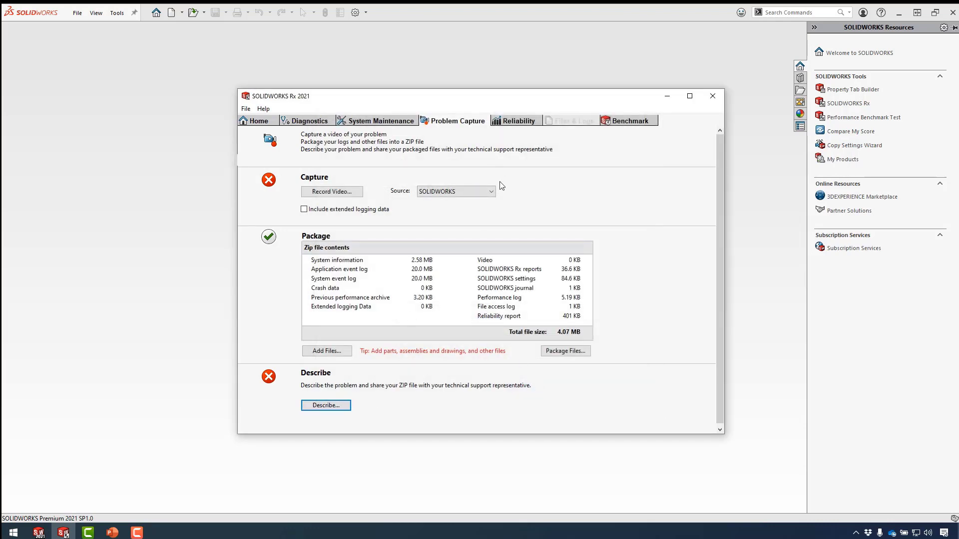